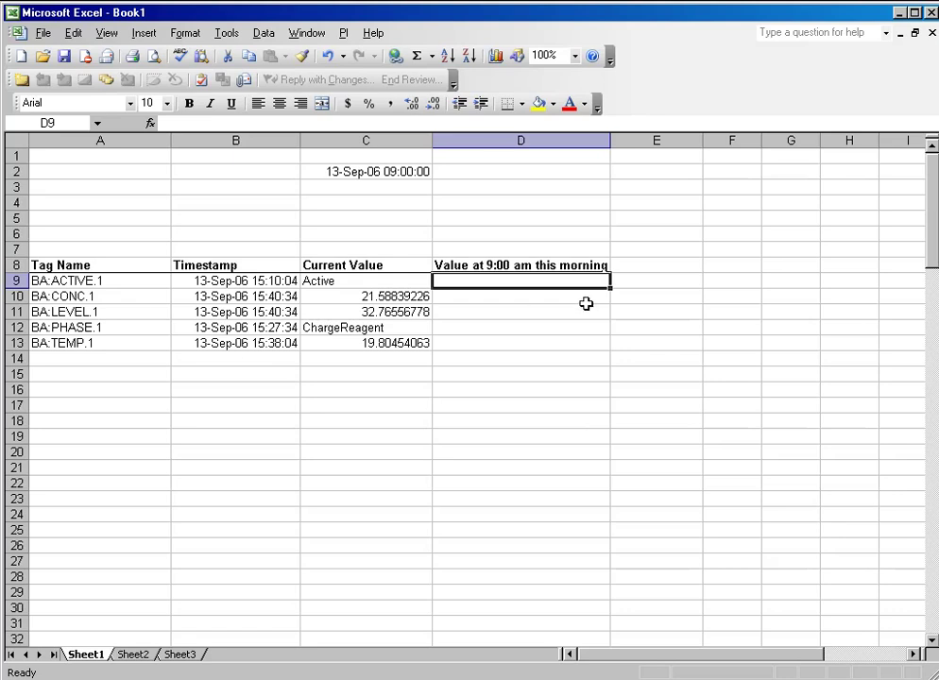
- Inspect the column D heading and the formula behind the 9:00 timestamp in C2
click(530, 267)
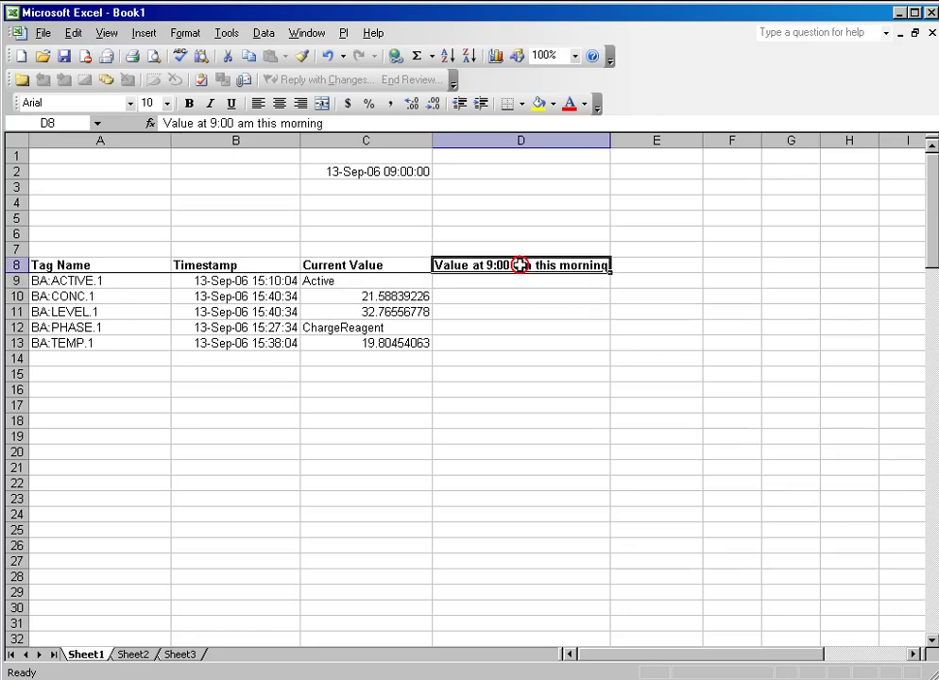
click(401, 174)
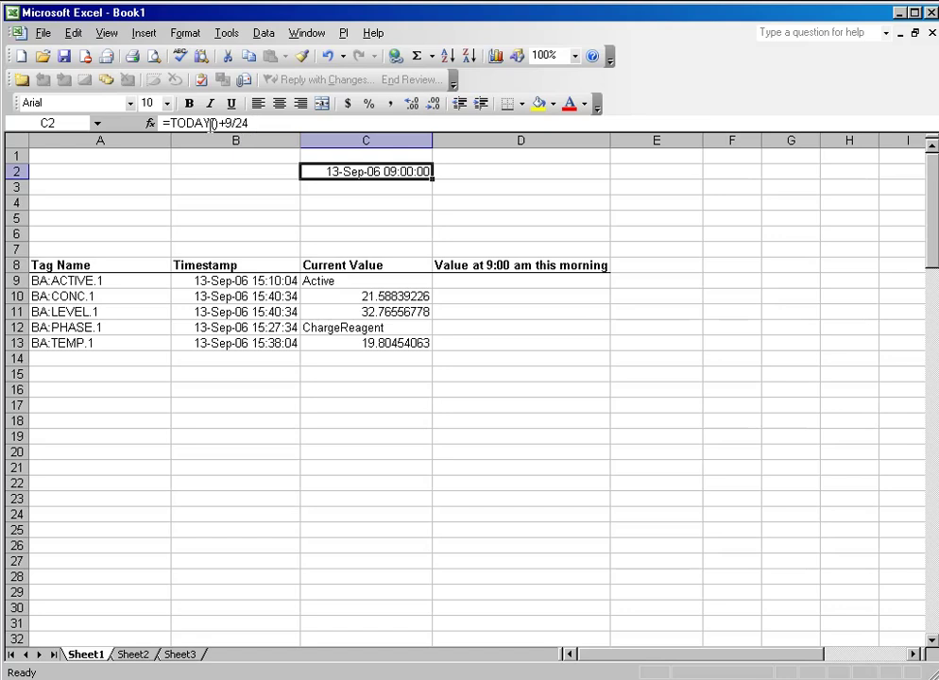
click(265, 122)
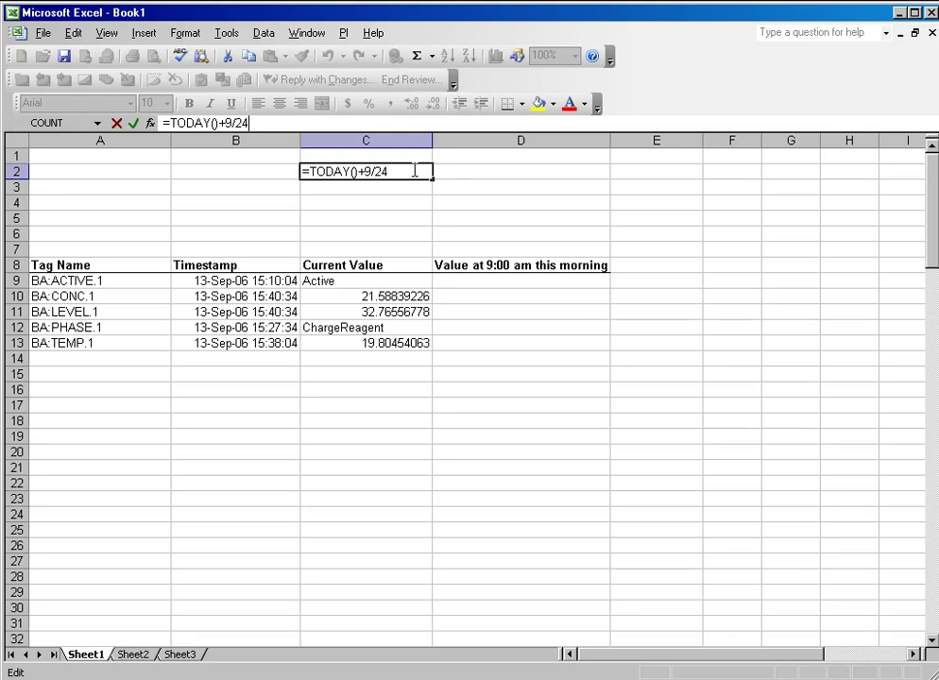
click(412, 187)
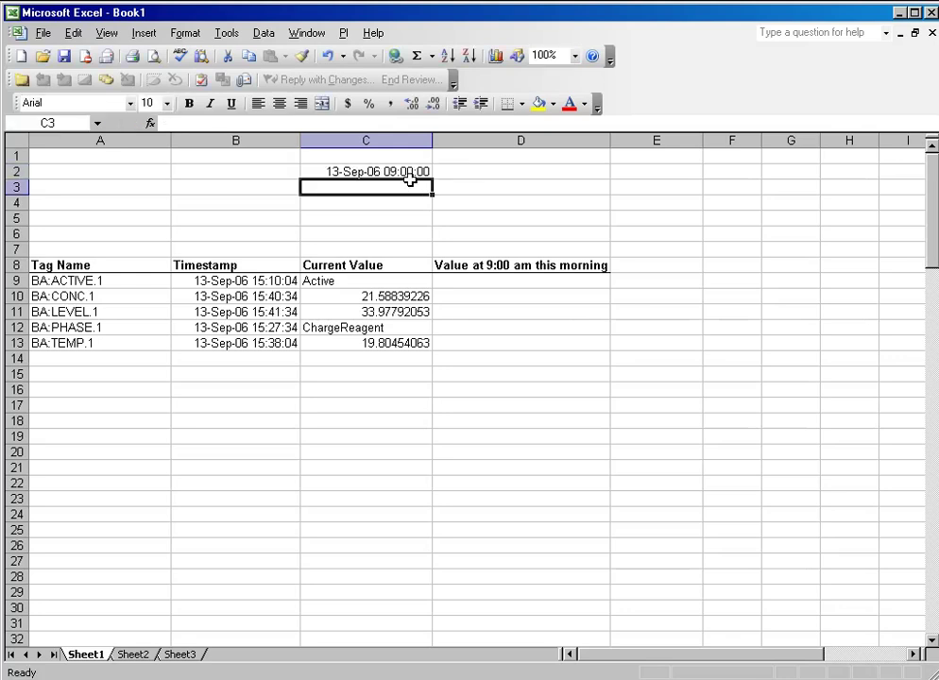
- Begin a PI DataLink archive value query output to D9, using A9:A13 as the tag names
click(539, 282)
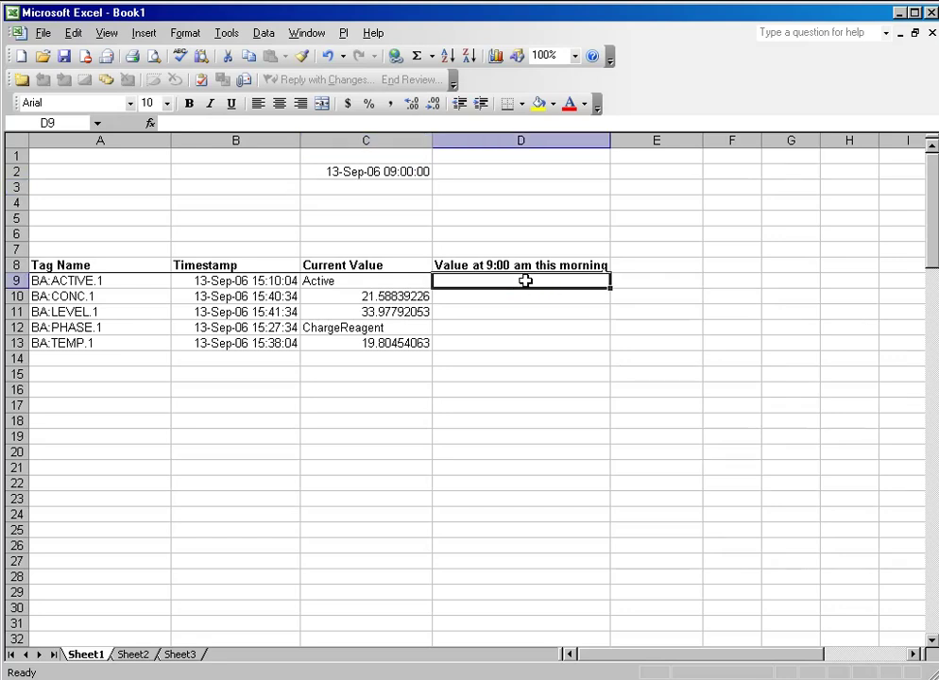
click(343, 33)
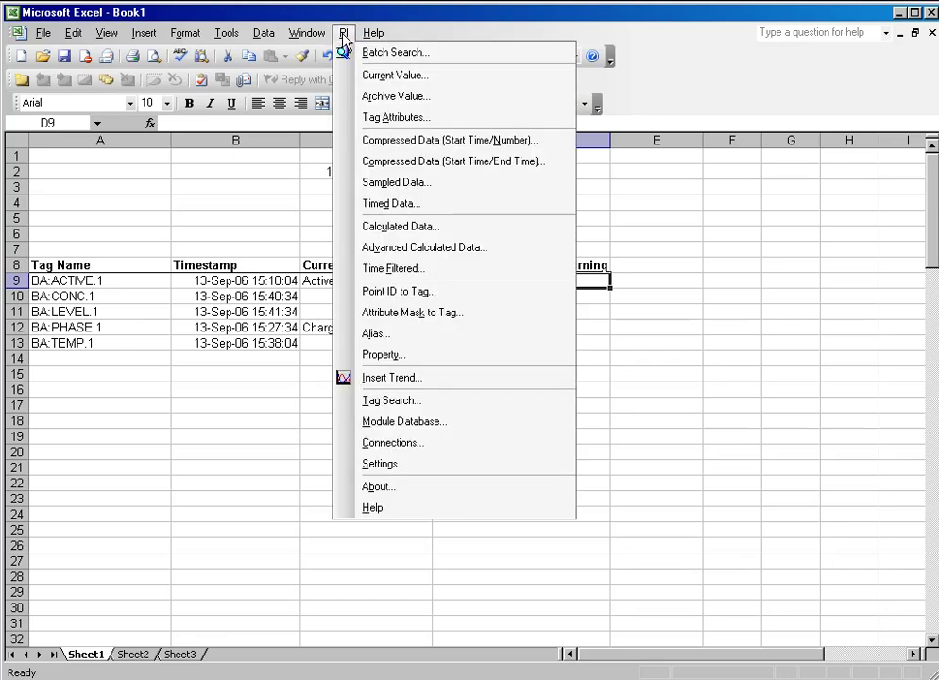
click(368, 96)
drag(435, 226, 562, 191)
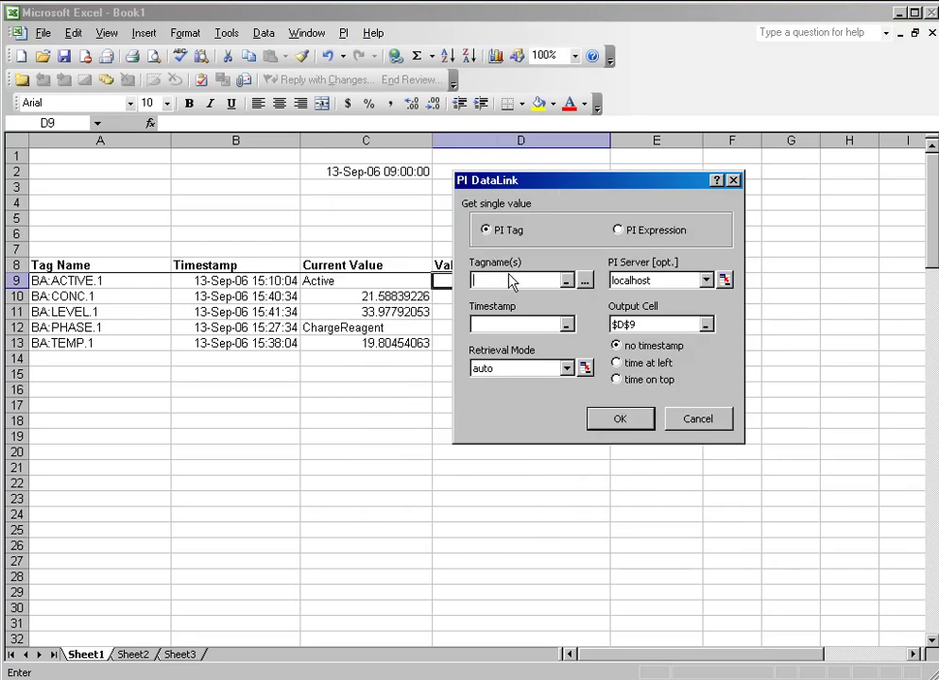
click(483, 283)
drag(104, 280, 132, 343)
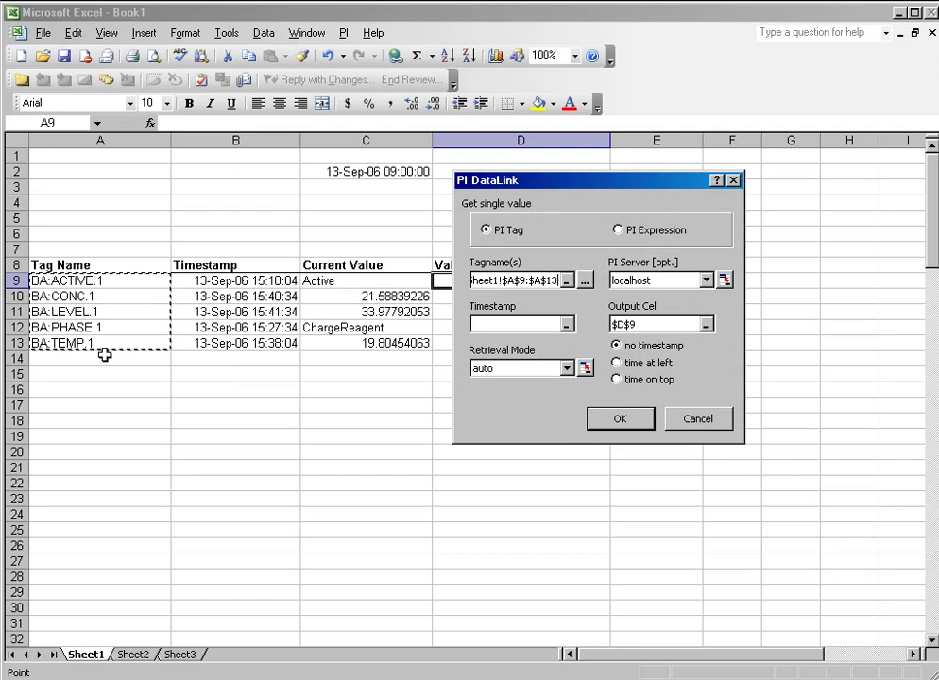
- Set the query's timestamp to cell C2 and insert the archive values with auto retrieval mode and no timestamp
click(493, 323)
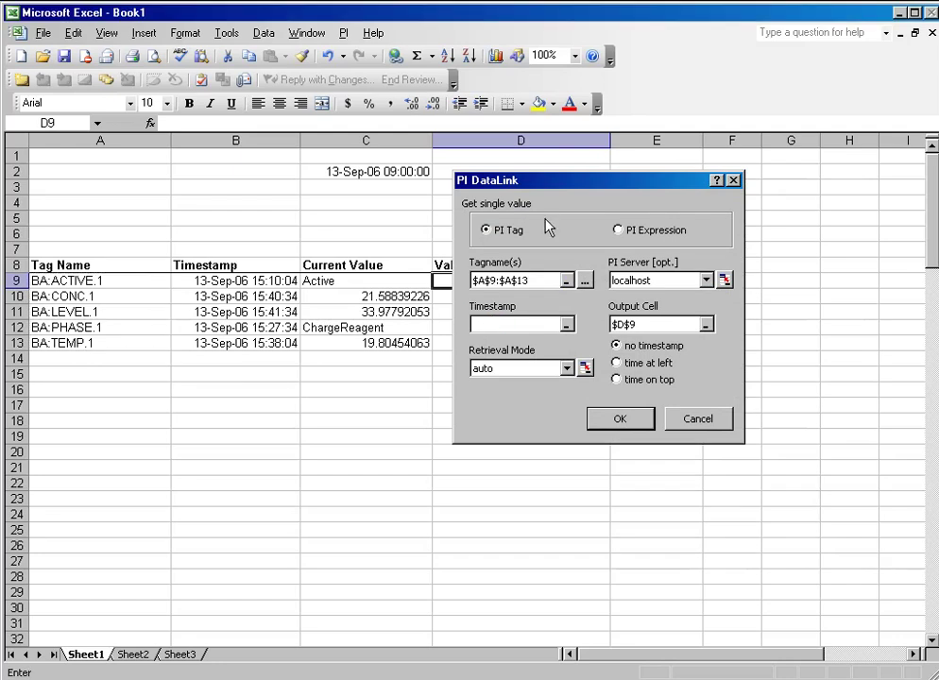
drag(552, 182, 618, 179)
click(413, 172)
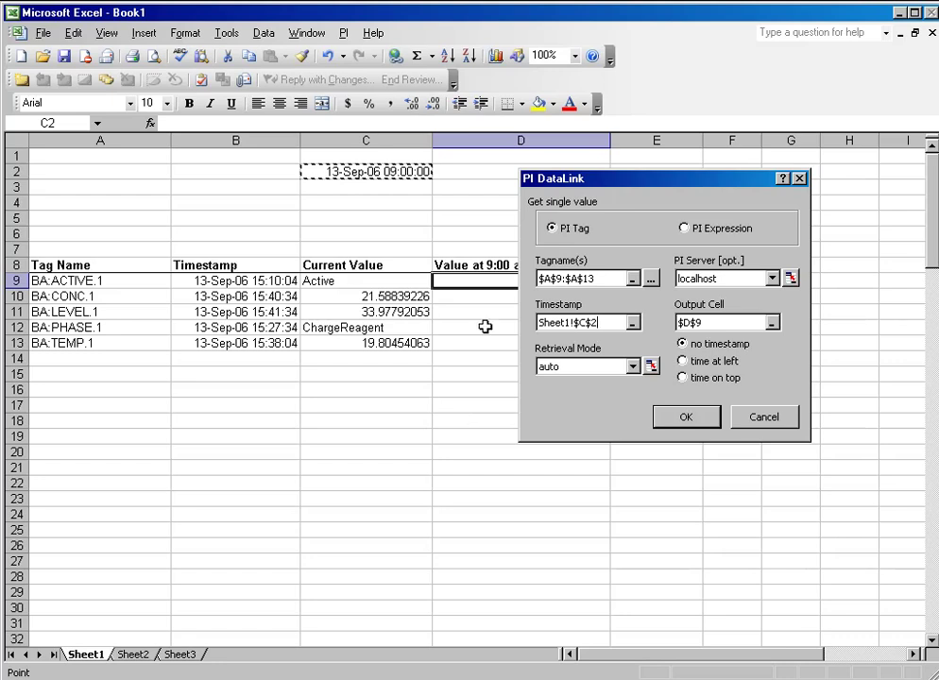
click(687, 421)
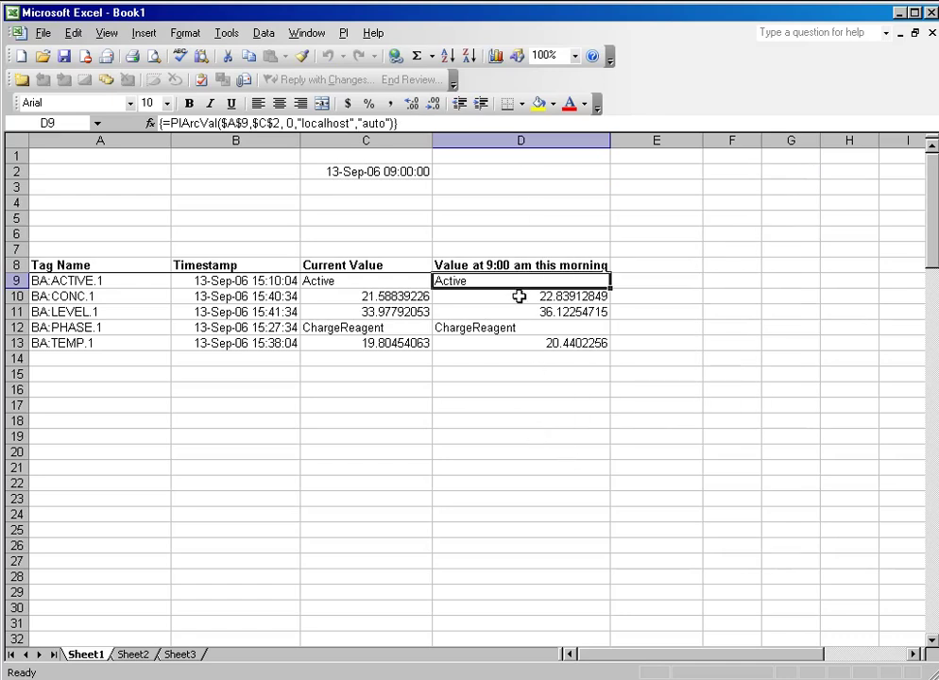
- Check the archive value formulas in D10 through D13
click(461, 298)
click(522, 316)
click(519, 329)
click(466, 344)
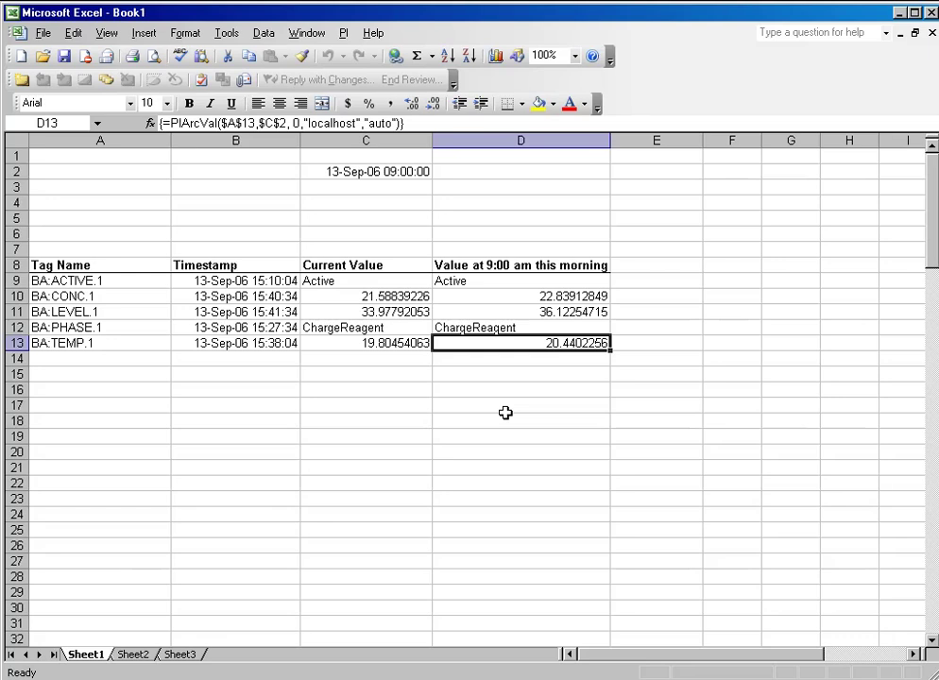
- Switch to the PowerPoint slide show and play the Interpolated Values animation for time 2
key(alt+Tab)
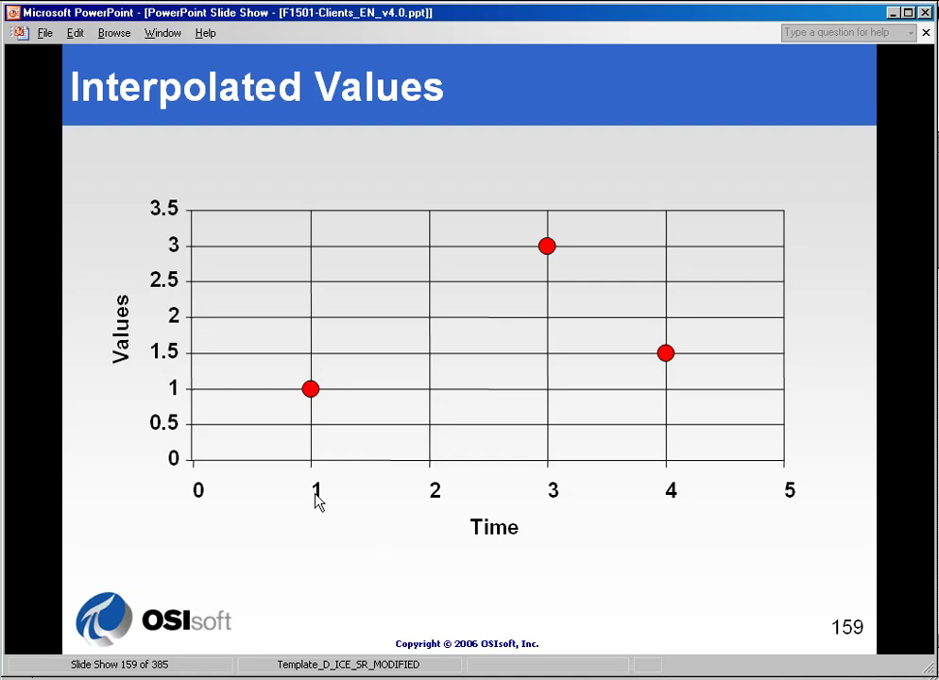
click(434, 491)
click(566, 488)
click(747, 491)
click(799, 490)
click(164, 322)
click(454, 546)
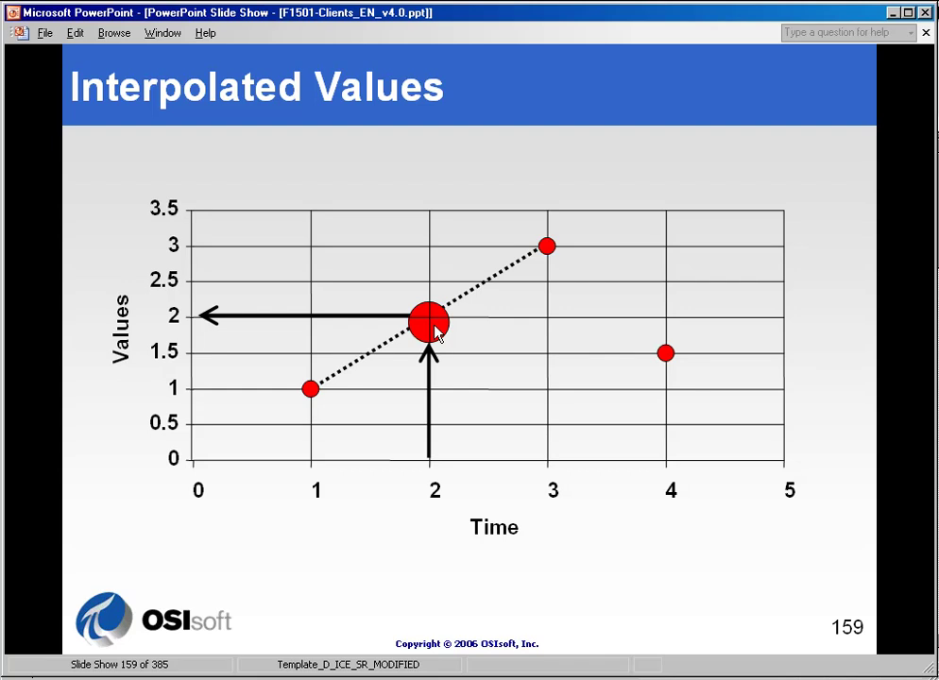
- Switch back to the Excel workbook and review the retrieval mode in the formulas of D9 through D13
key(alt+Tab)
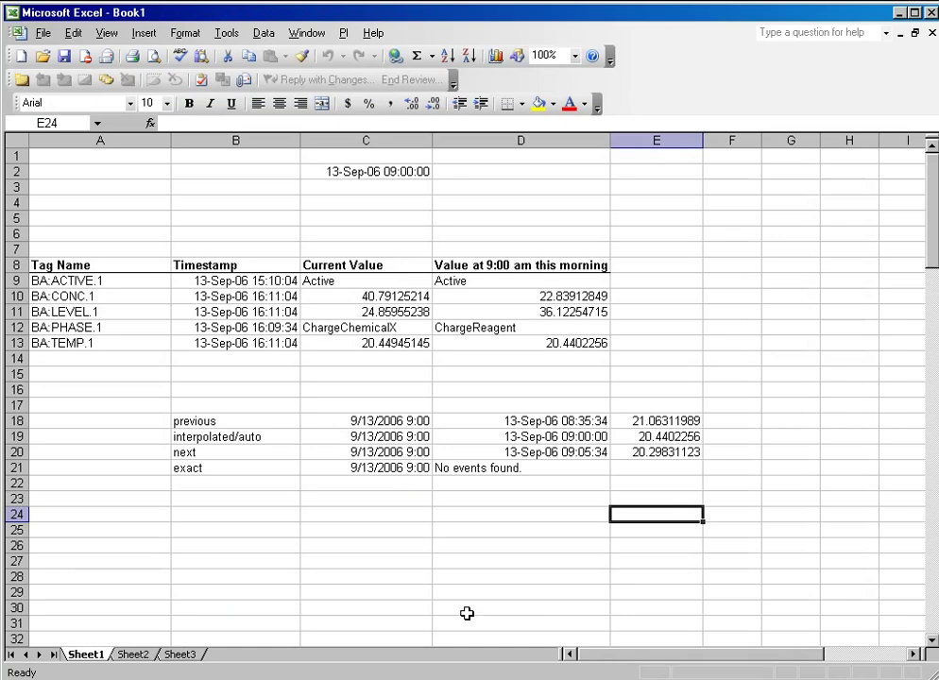
click(501, 280)
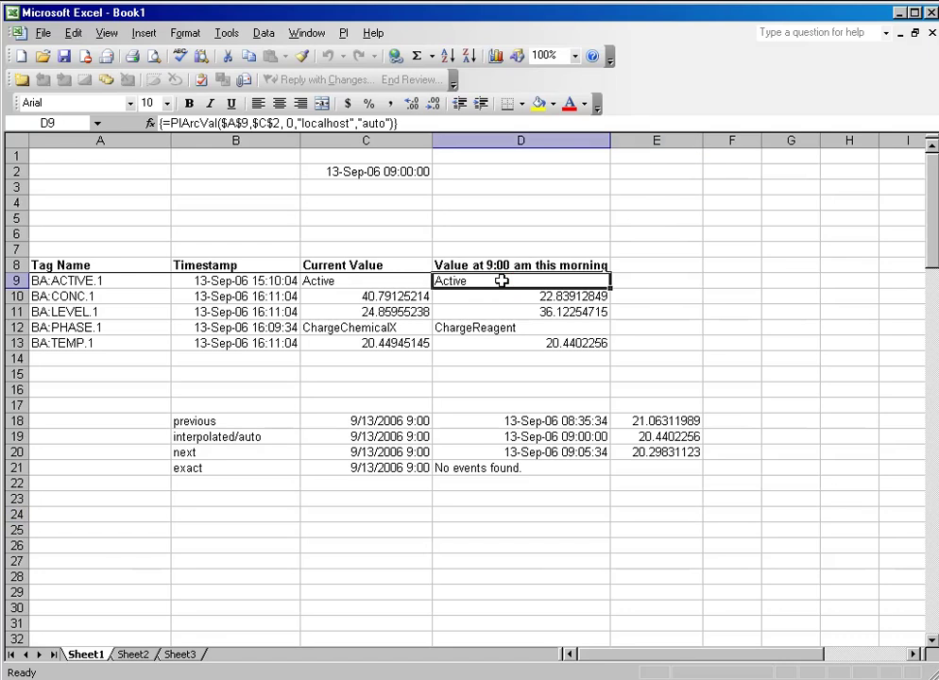
click(512, 301)
click(514, 315)
click(515, 331)
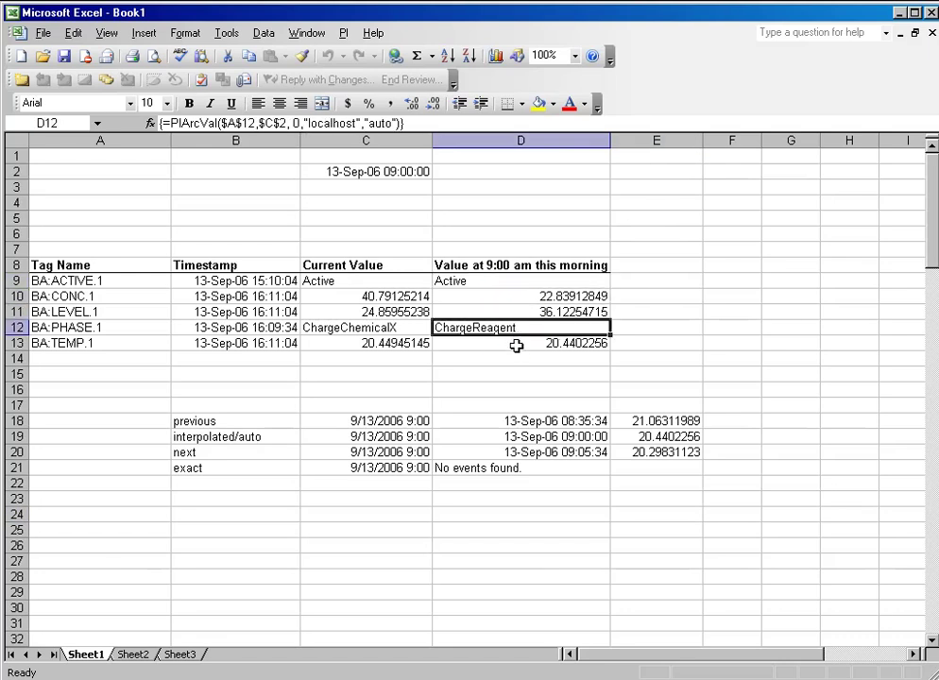
click(517, 345)
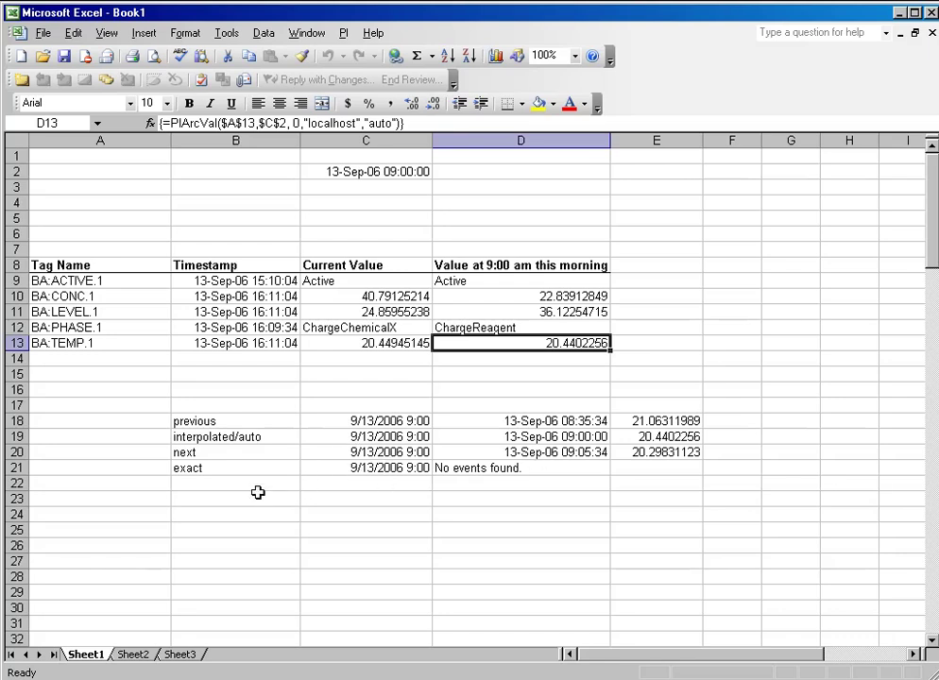
- Examine the available retrieval modes in the archive value settings of D13, leaving the query as is
right_click(453, 343)
click(478, 399)
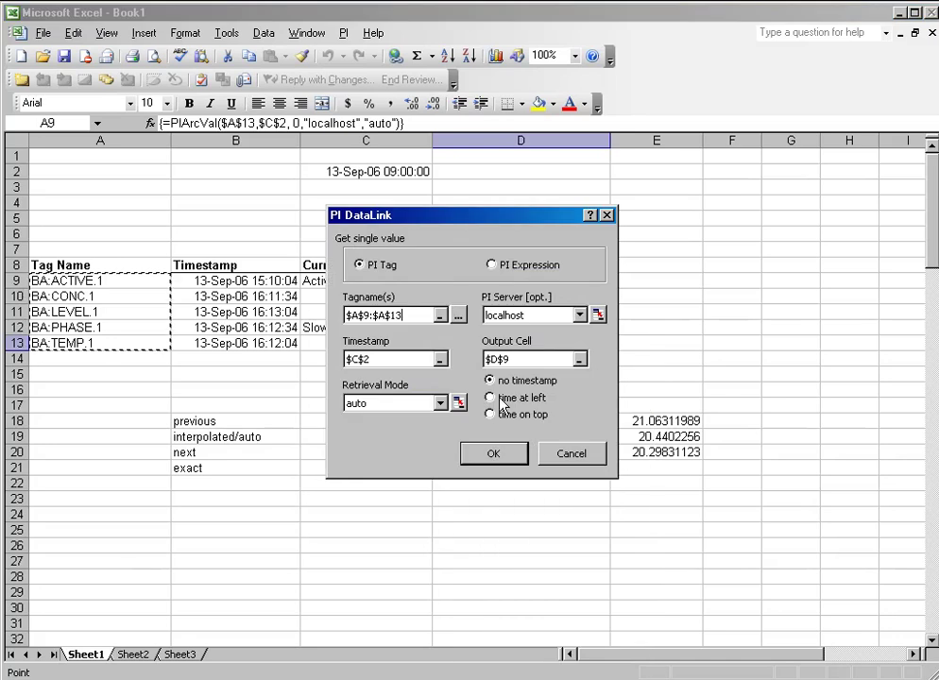
click(440, 402)
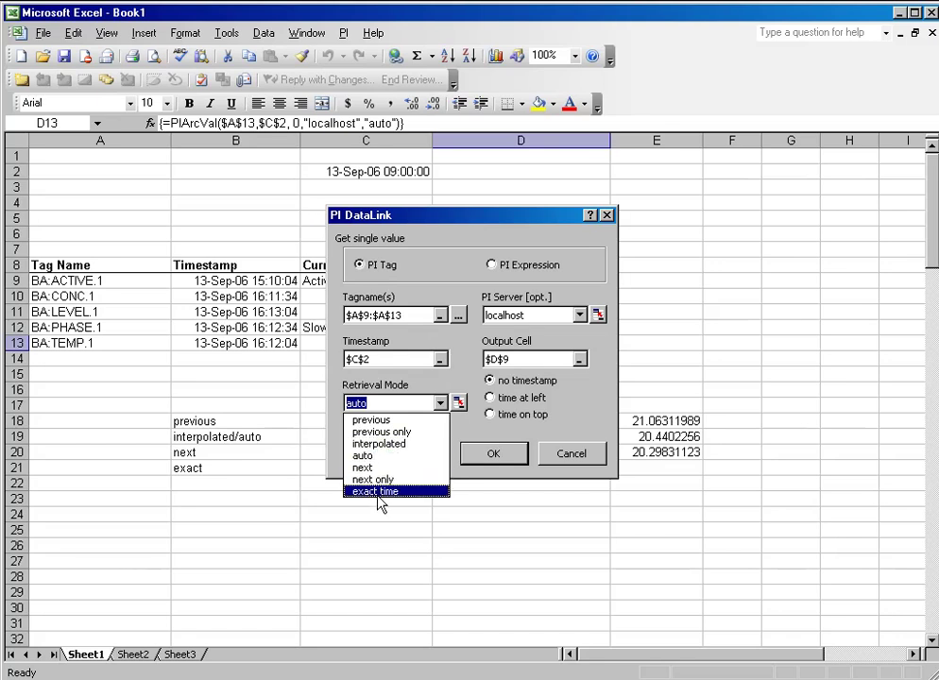
click(572, 456)
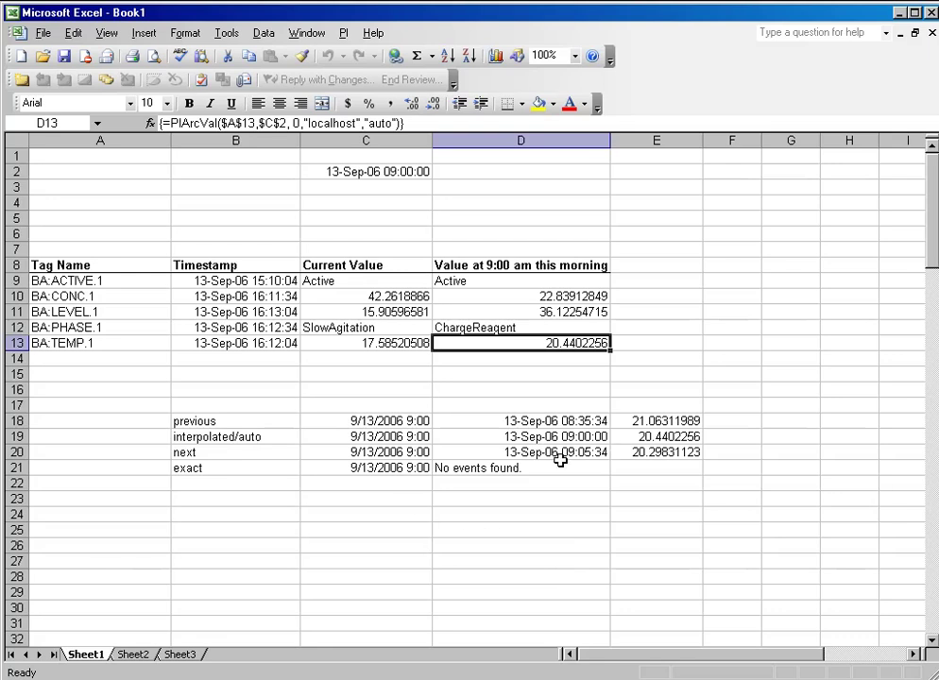
- Examine the interpolated/auto query in D19 and its retrieval mode options without changing them
click(407, 437)
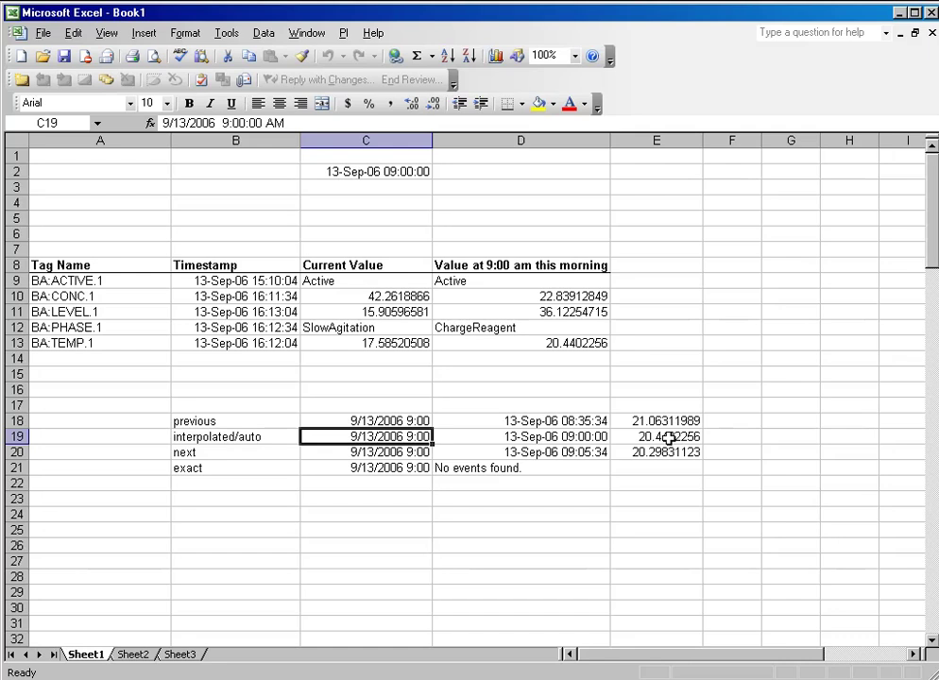
click(468, 435)
right_click(526, 437)
click(546, 489)
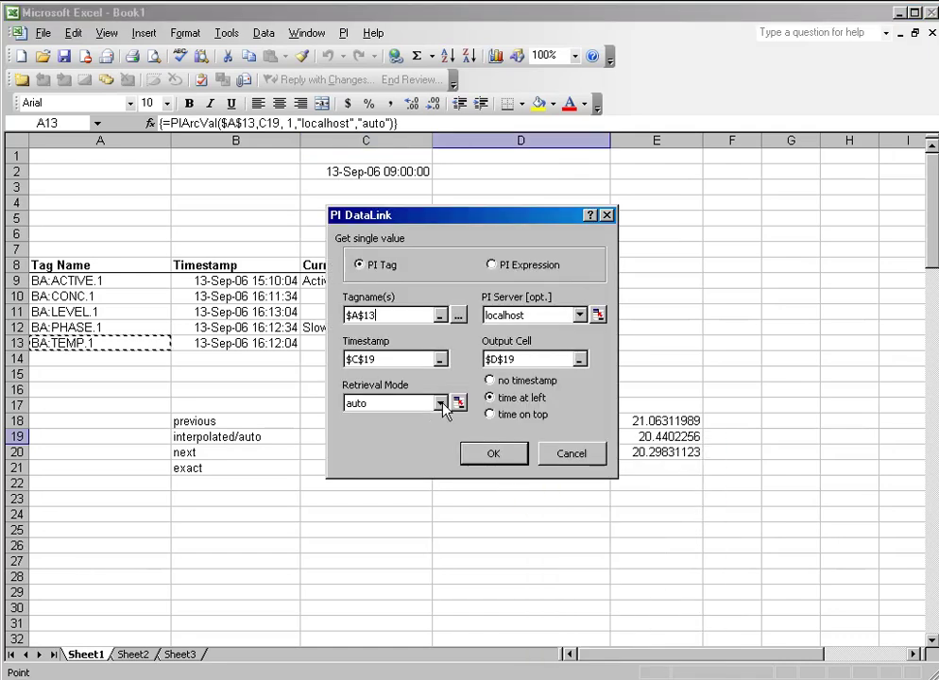
click(439, 403)
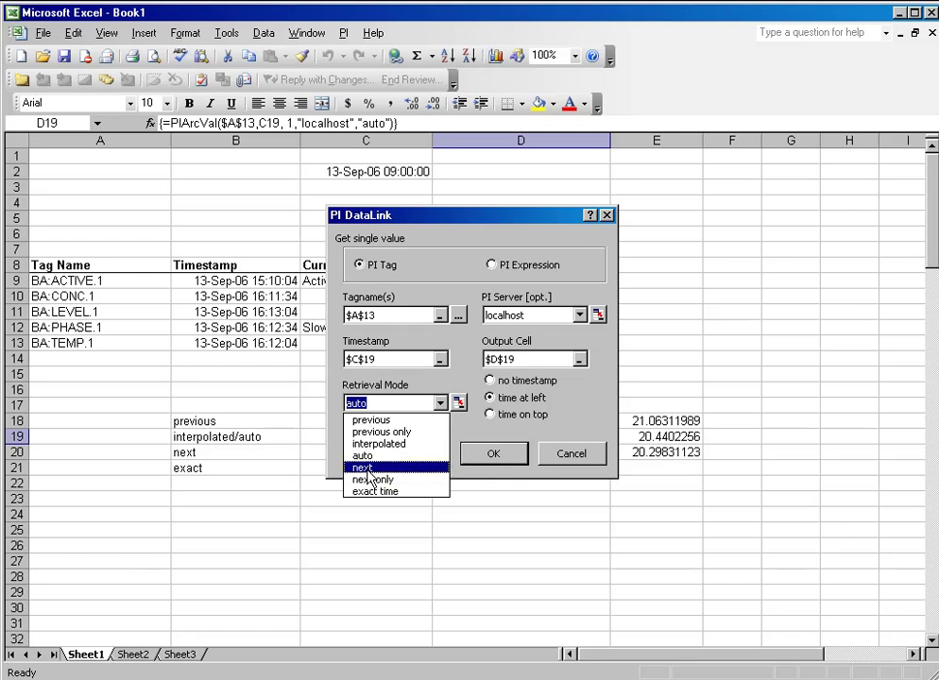
click(572, 453)
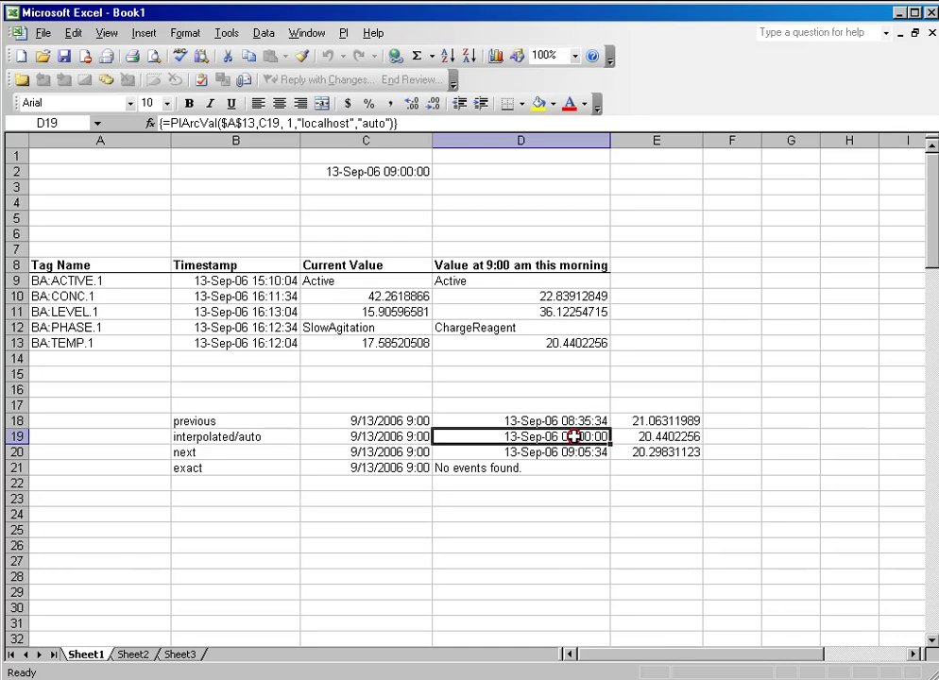
- Inspect the interpolated value in E19 and the archive query settings of the exact time example in D21
drag(633, 438, 693, 438)
click(569, 471)
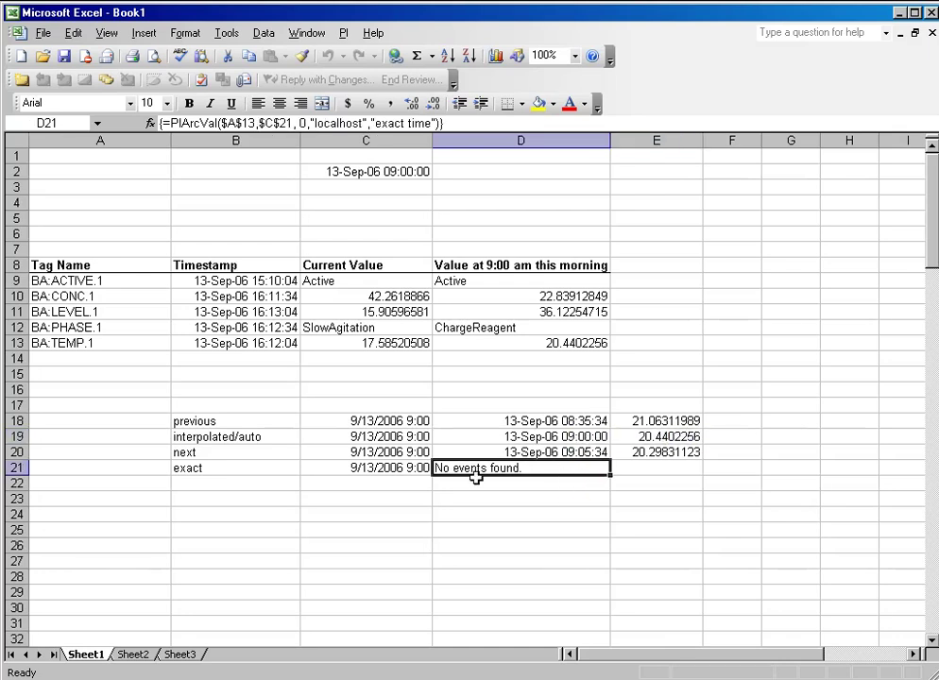
click(408, 468)
click(540, 467)
right_click(540, 469)
click(539, 523)
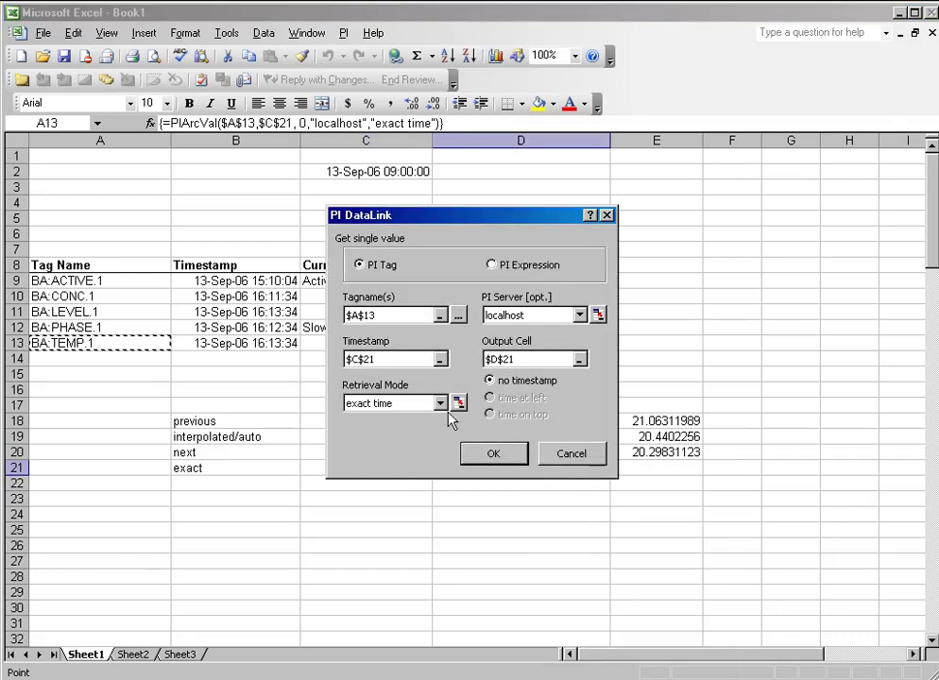
key(Return)
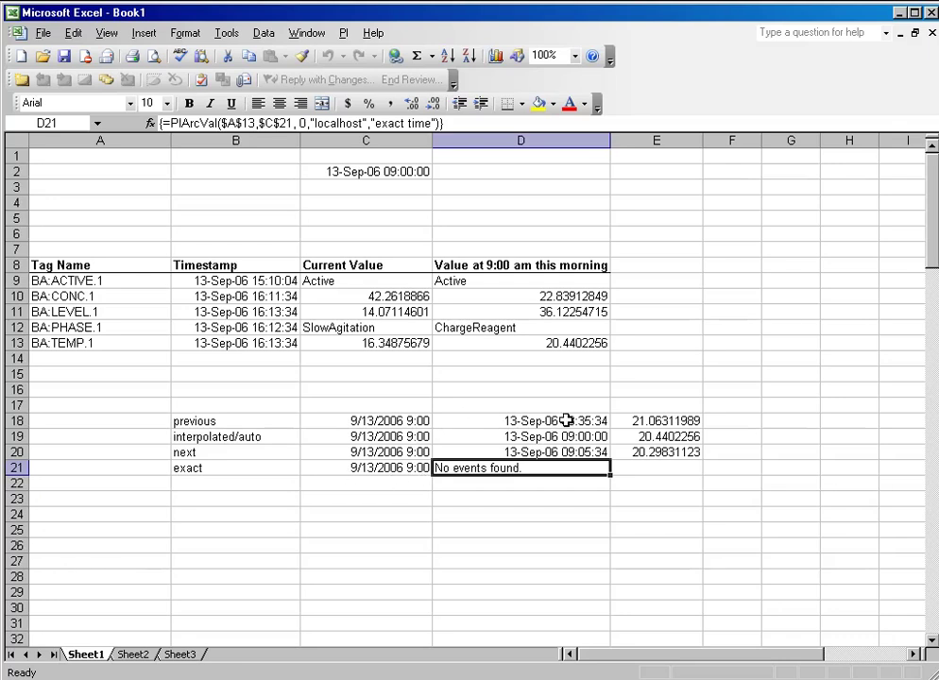
- Compare the previous, next and interpolated/auto query results in rows 18 to 20
click(597, 421)
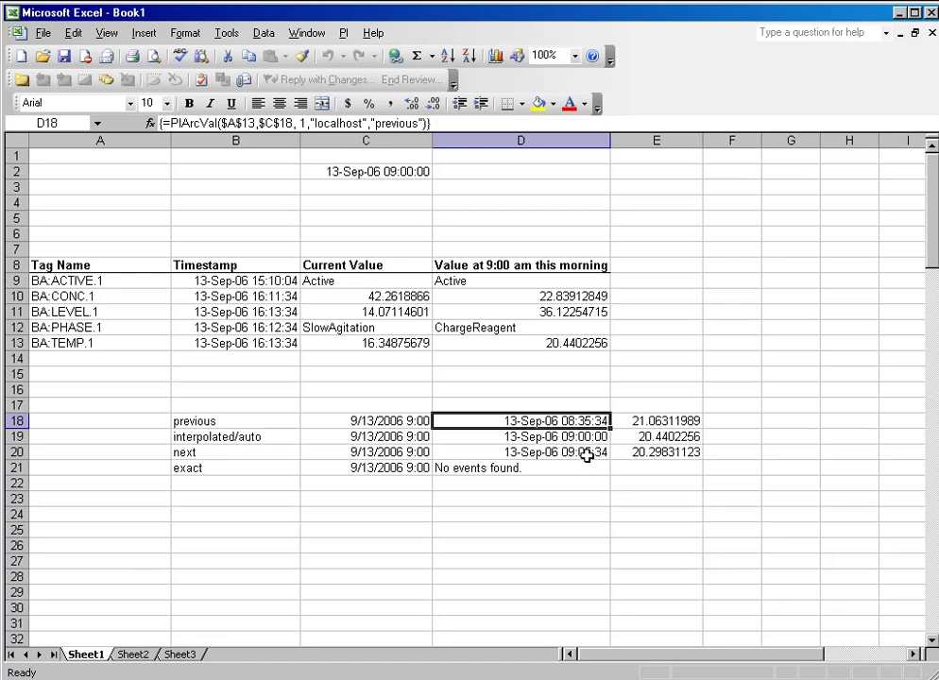
click(586, 455)
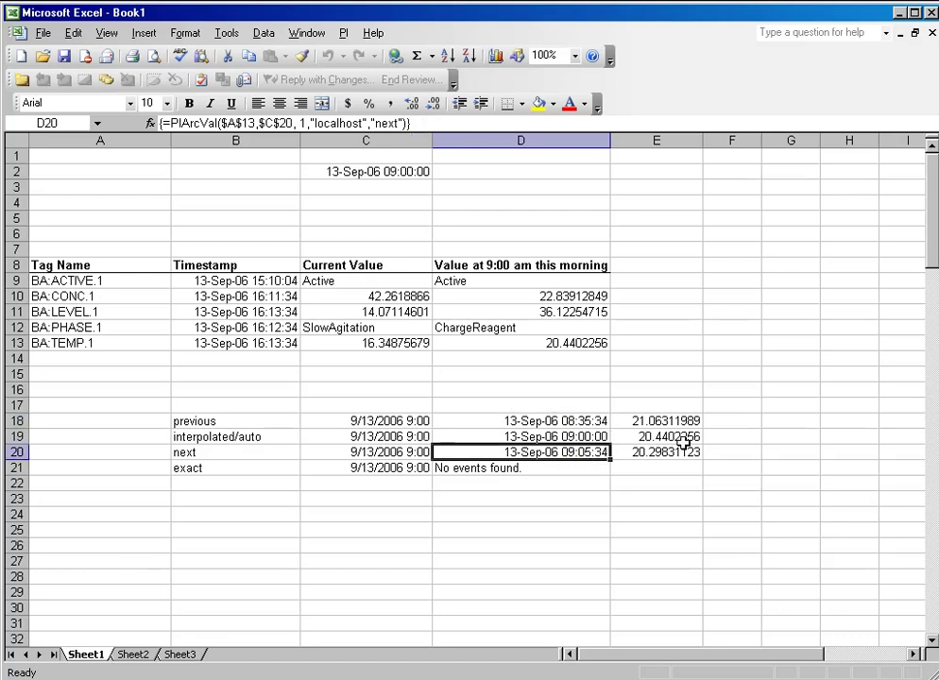
click(603, 436)
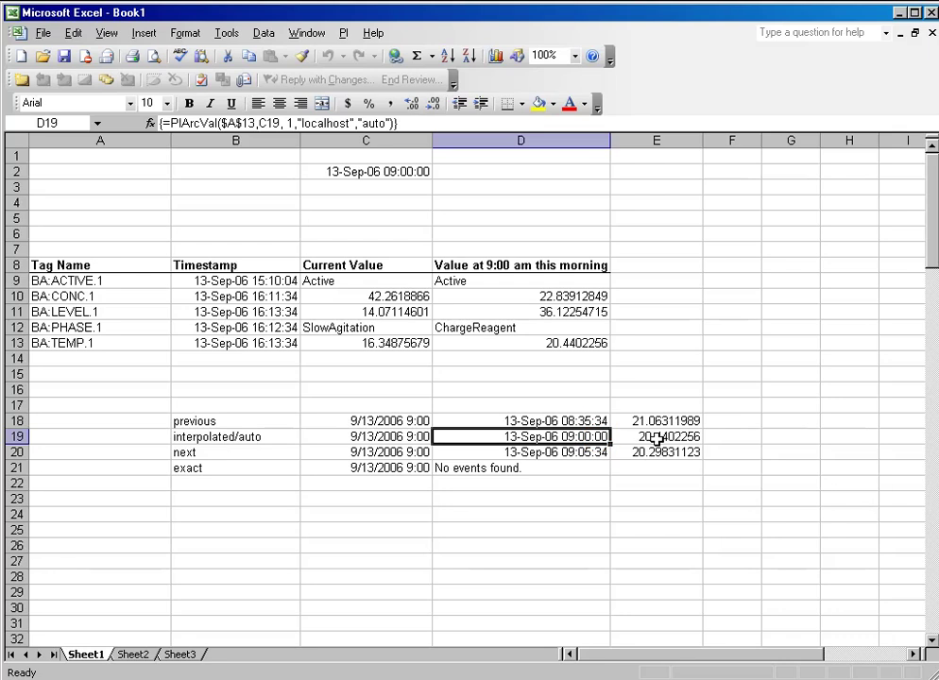
click(718, 421)
click(718, 457)
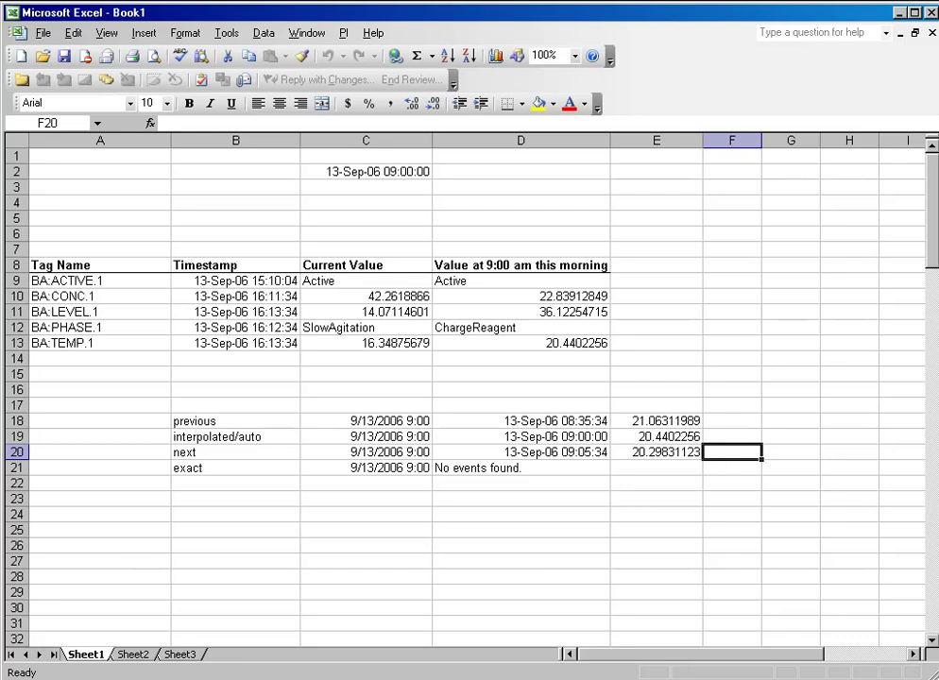
- Switch to the PowerPoint slide show, advance to the Interpolated vs Auto slide and reveal the blue trace's 13:00:00 results
key(alt+Tab)
key(Right)
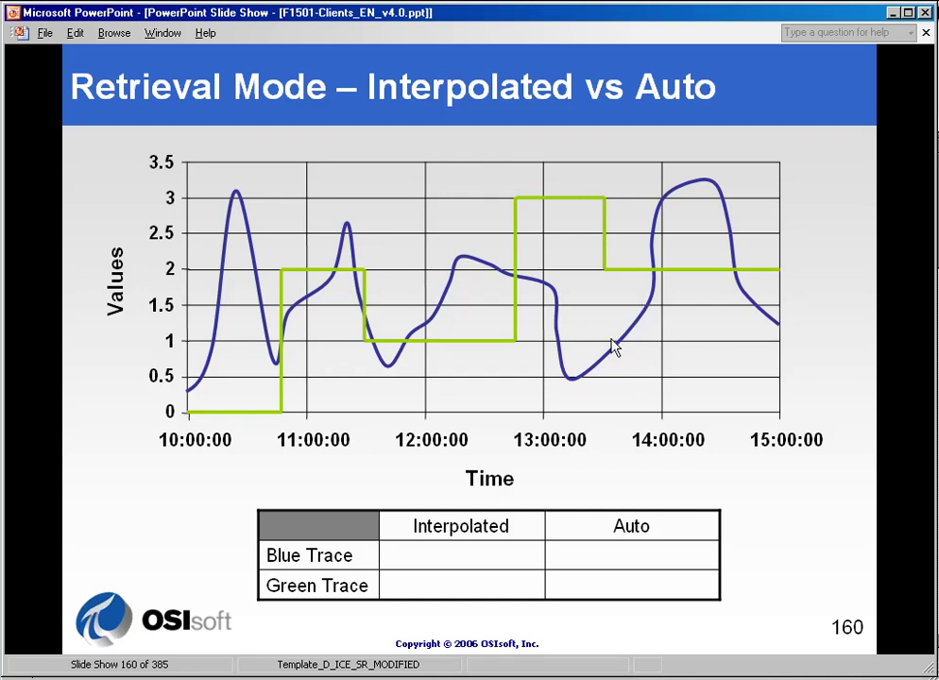
click(527, 338)
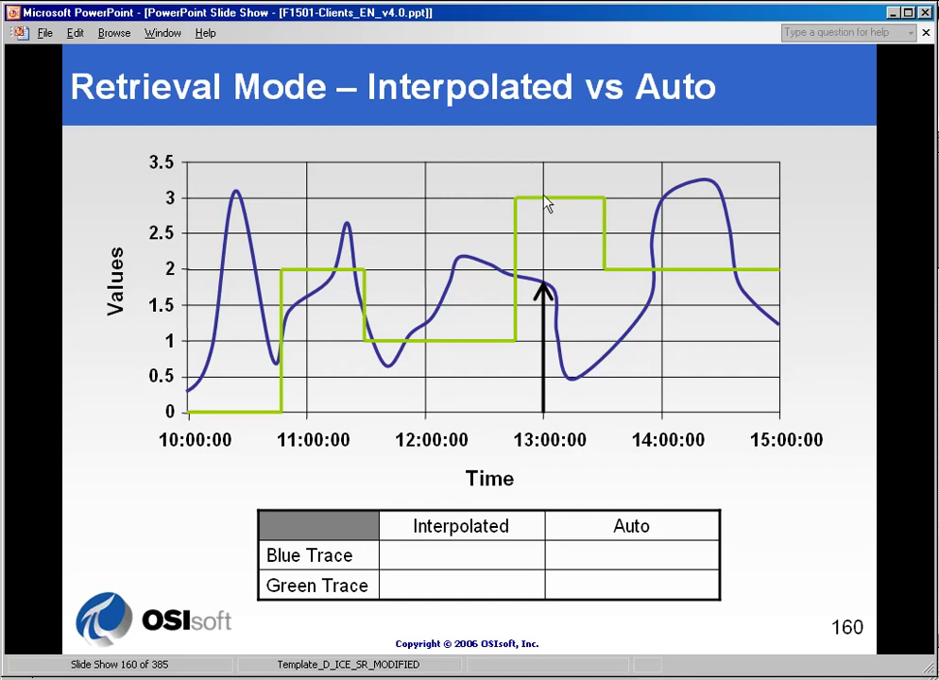
click(552, 316)
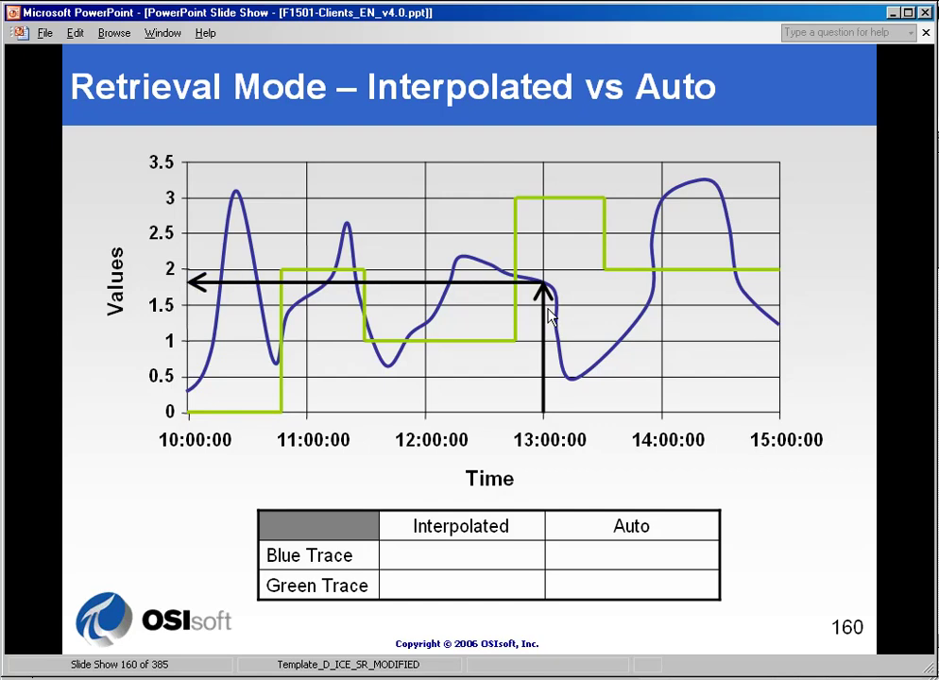
click(489, 562)
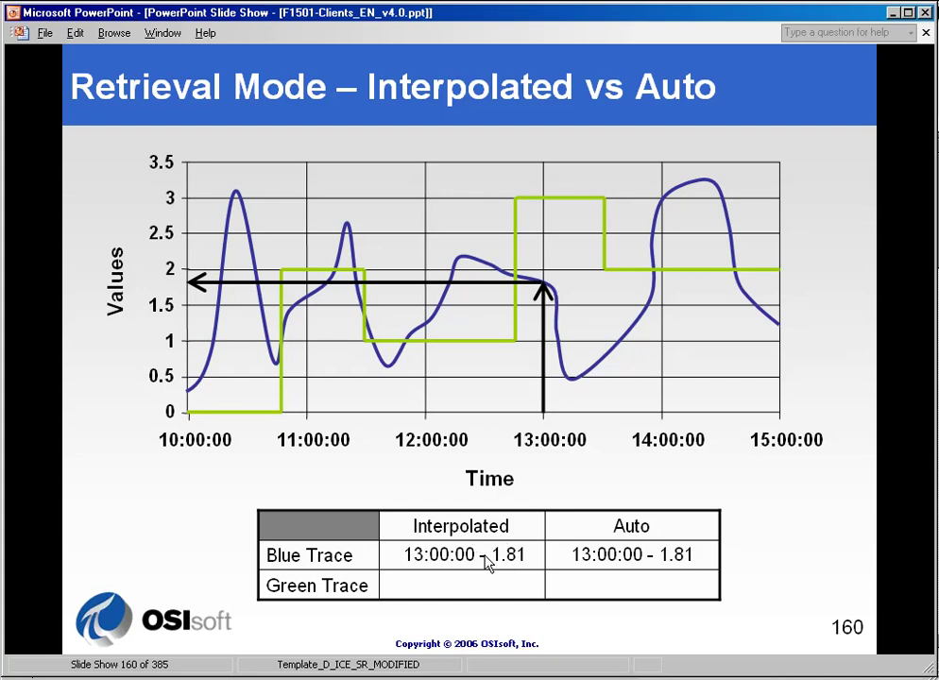
- Reveal the green trace's interpolated and auto results on the retrieval mode slide
click(607, 509)
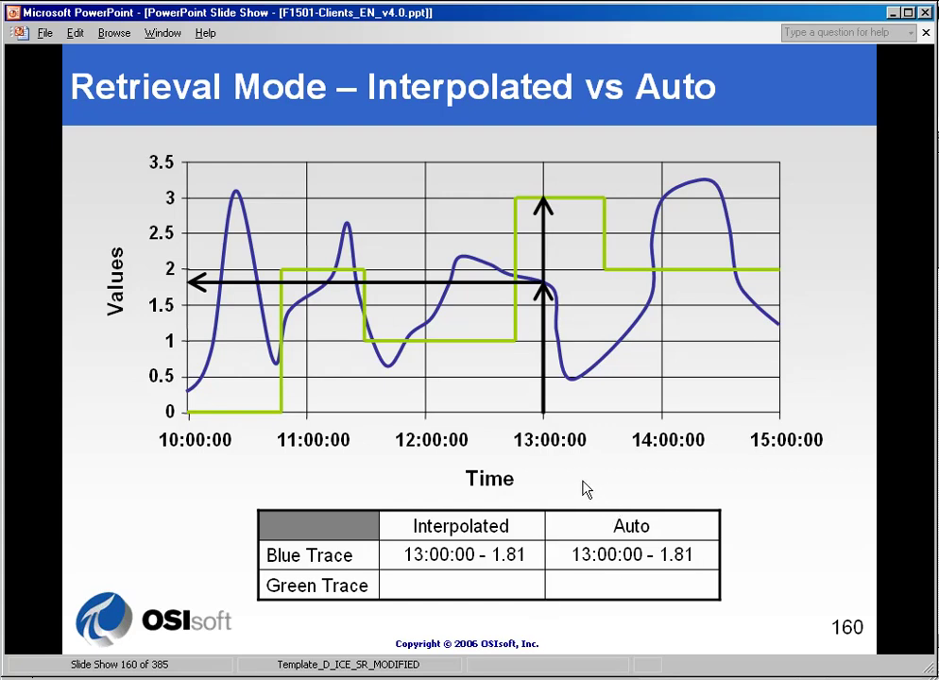
click(587, 492)
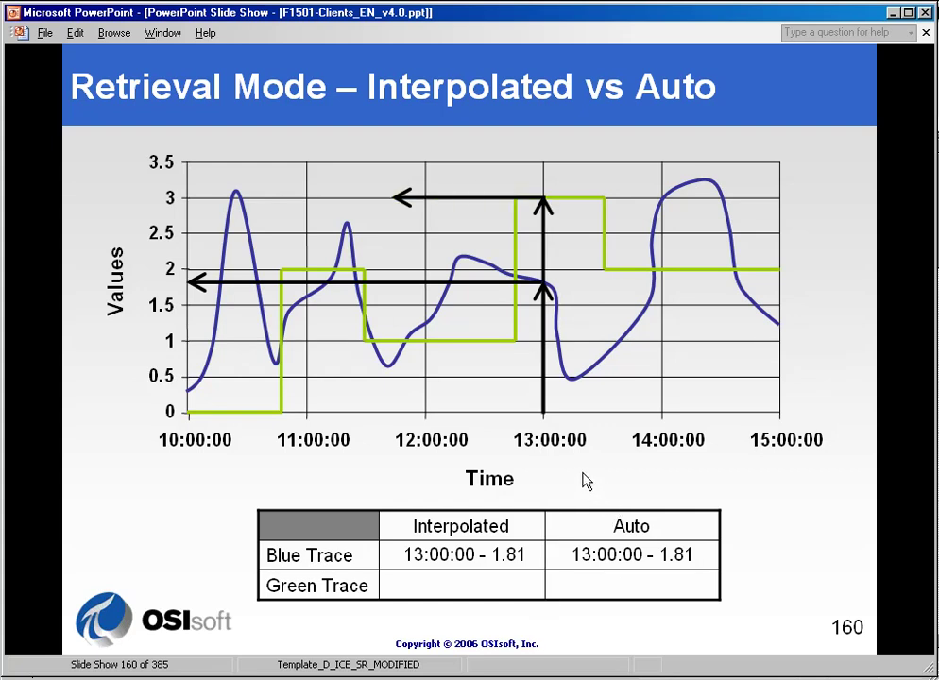
click(571, 342)
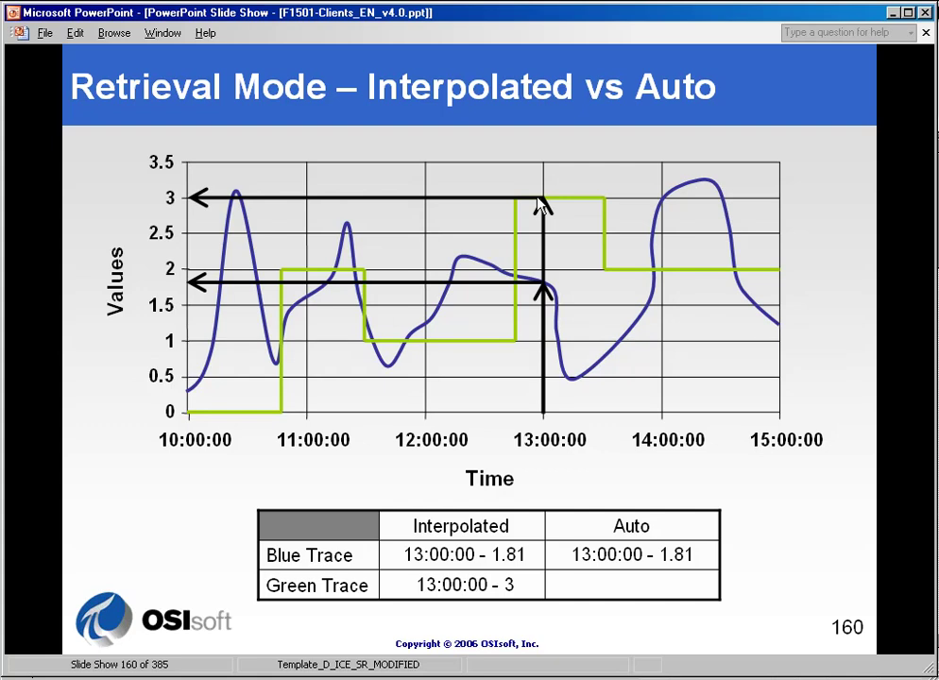
click(616, 535)
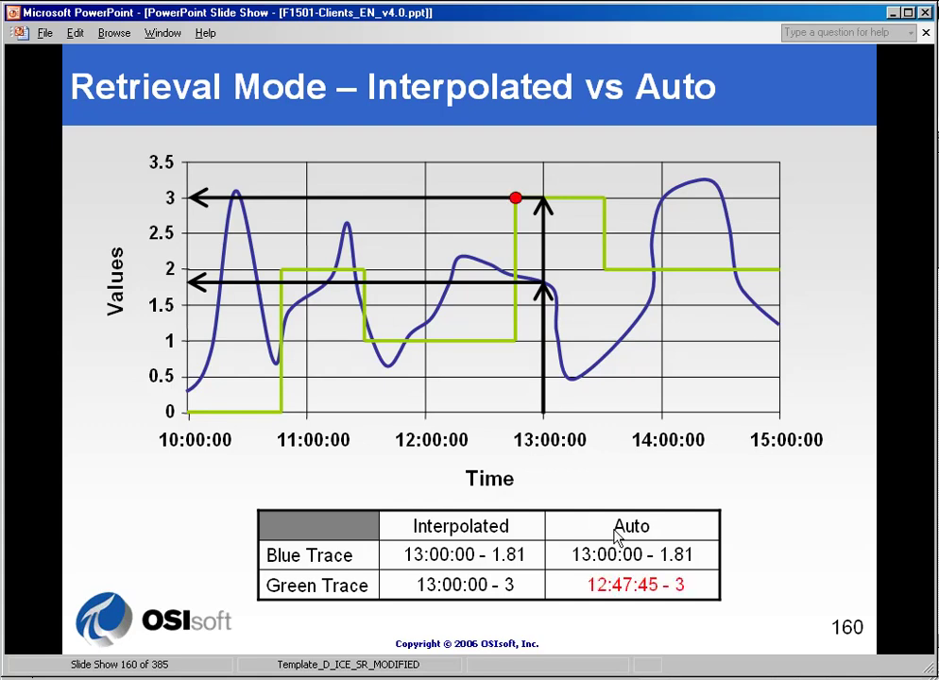